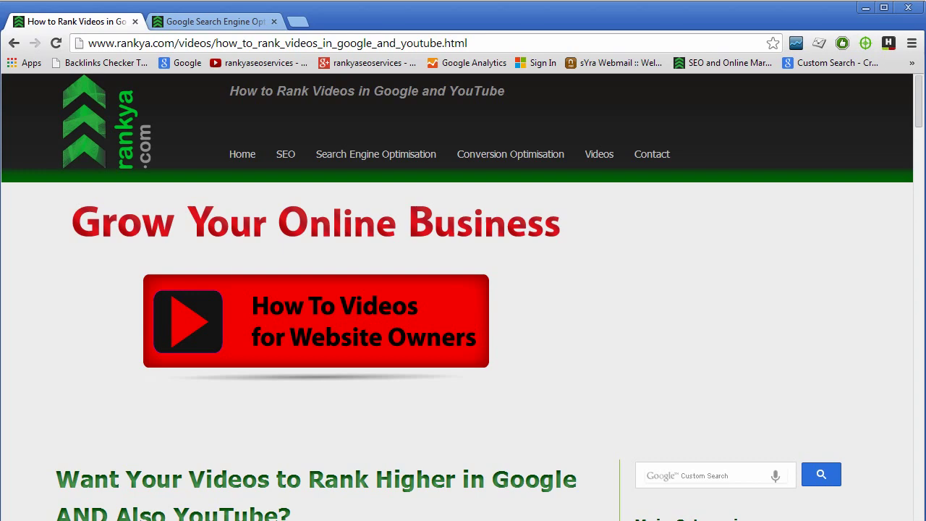
Step: Scroll the rankya.com article down to the embedded video and sidebar 300x250 ad
scroll(399, 426, down, 2)
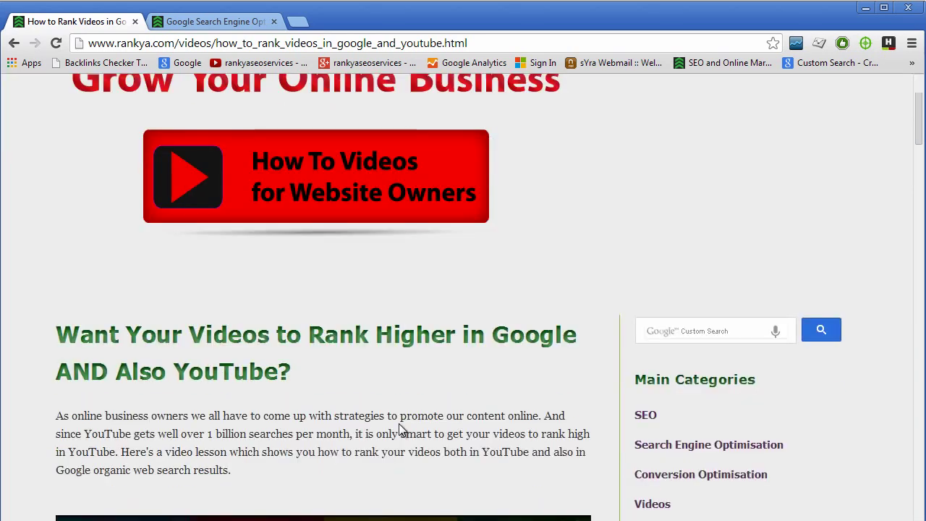
scroll(402, 429, down, 3)
scroll(401, 431, down, 2)
scroll(401, 432, down, 1)
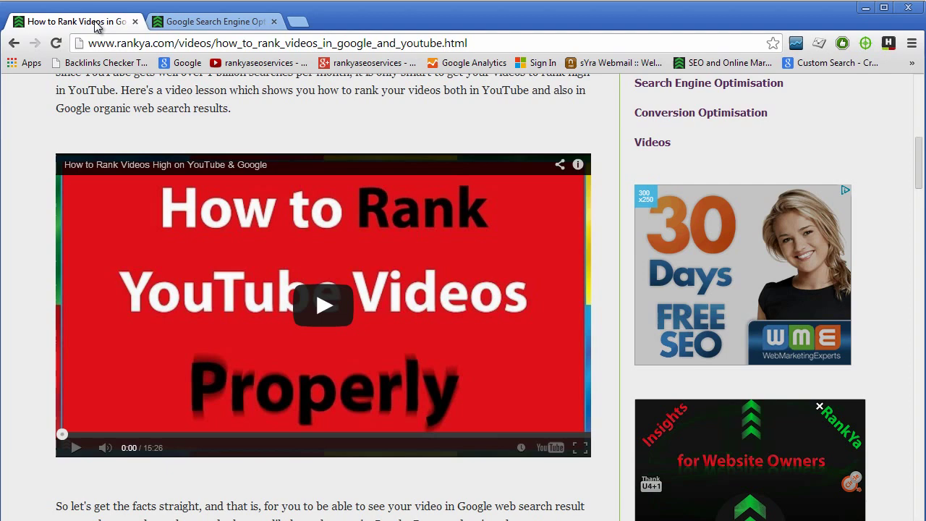
mouse_move(742, 275)
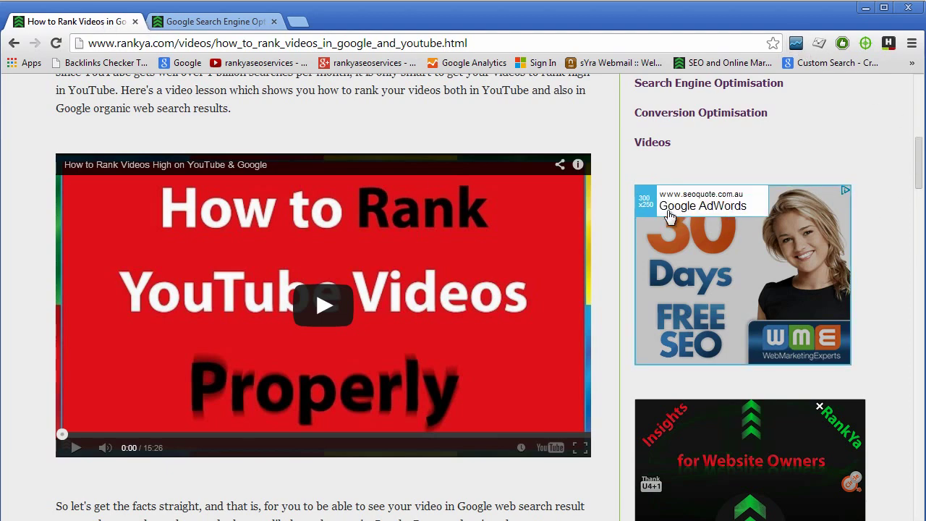
Step: Open the Publisher Toolbar details for the 300x250 sidebar ad, showing its stats and creative
click(647, 206)
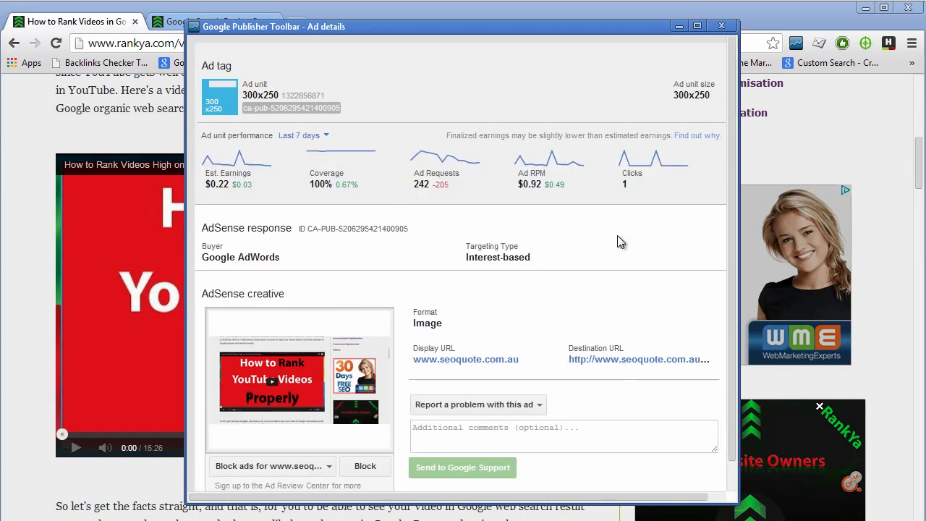
Step: Close the ad details window to return to the AdSense overview page in Firefox
click(722, 26)
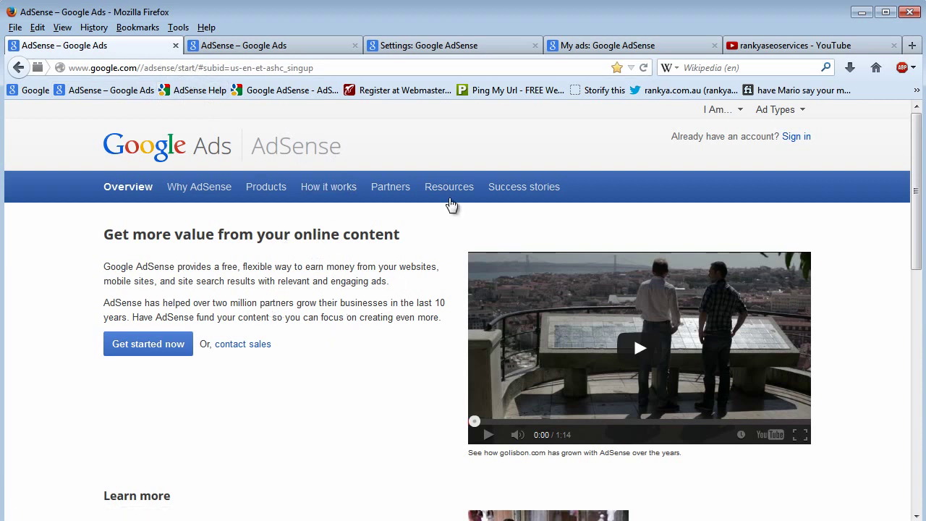
Step: View the AdSense How it works page, then the My ads list with one 300x250 unit
click(300, 46)
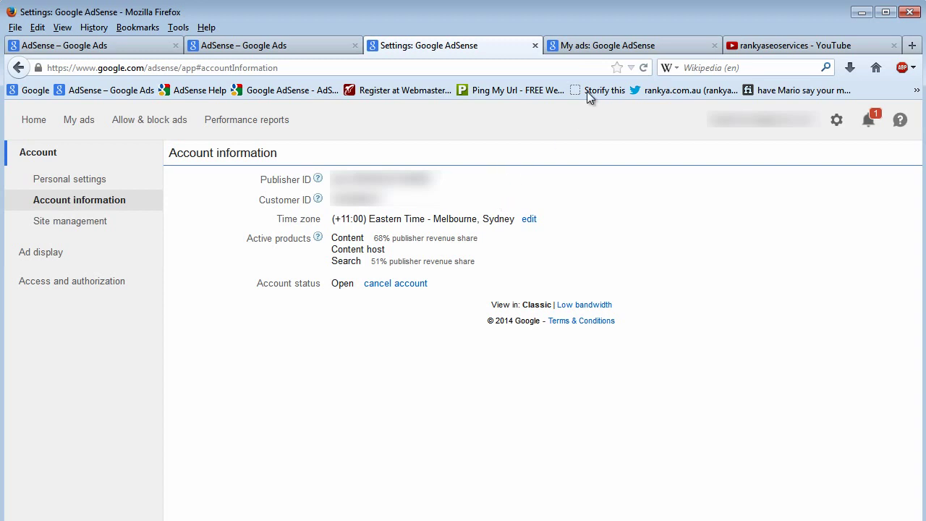
click(596, 48)
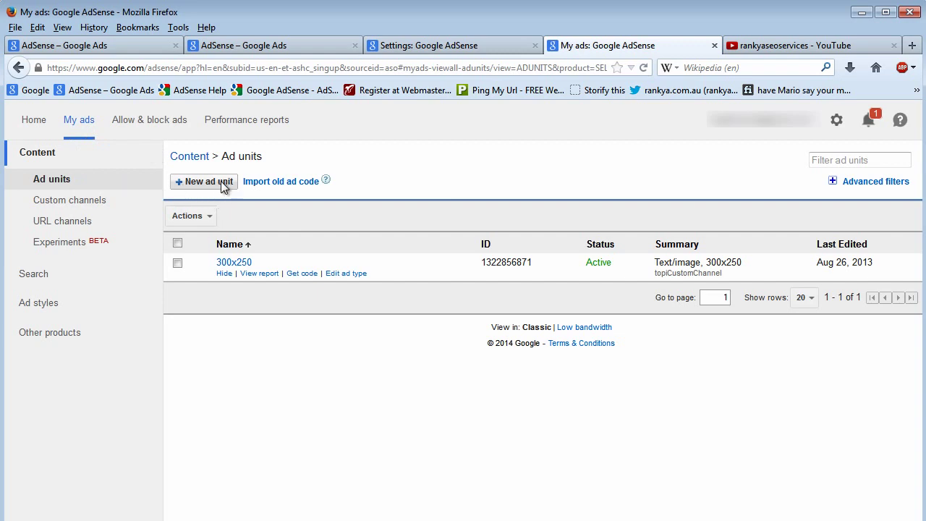
Step: Show the new 300x250 unit's ad code, select all of it, and copy it
click(299, 275)
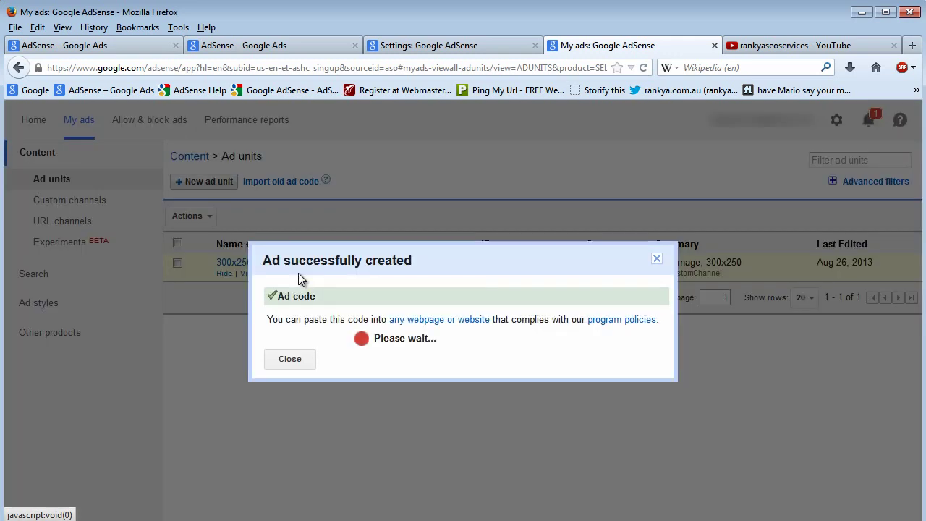
drag(375, 367, 321, 273)
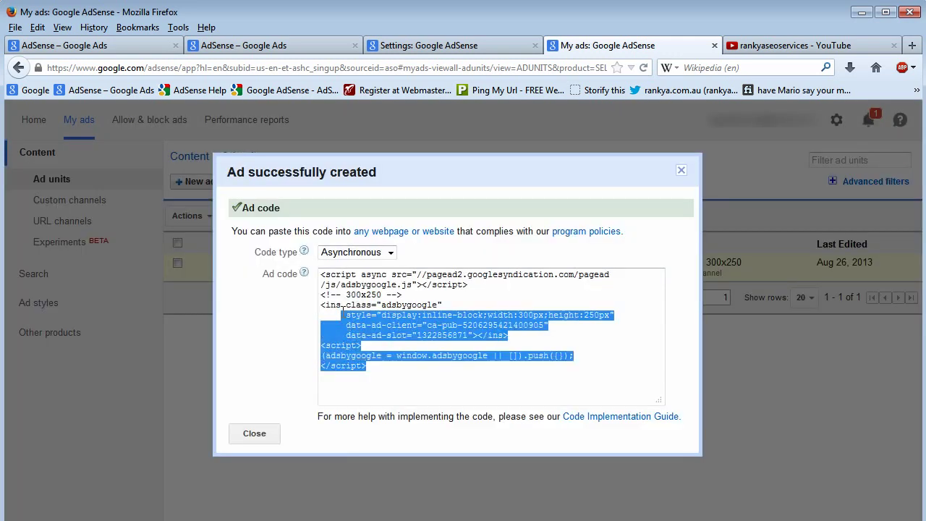
right_click(350, 289)
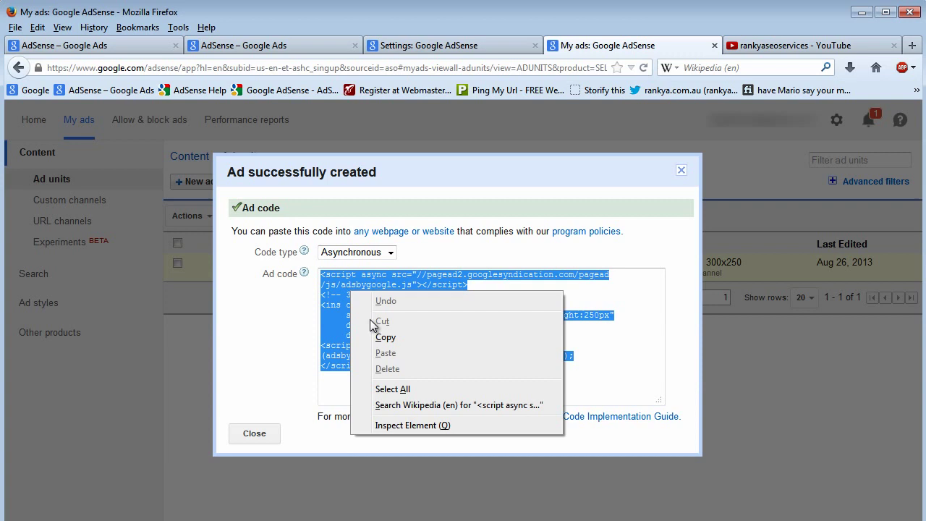
click(380, 337)
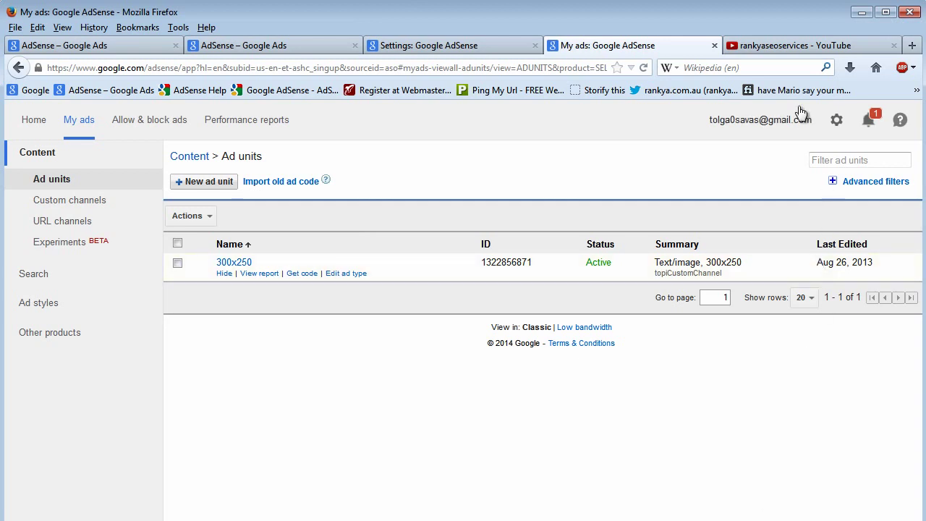
Step: Show the rankyaseoservices YouTube Videos page with the notifications panel closed
click(781, 48)
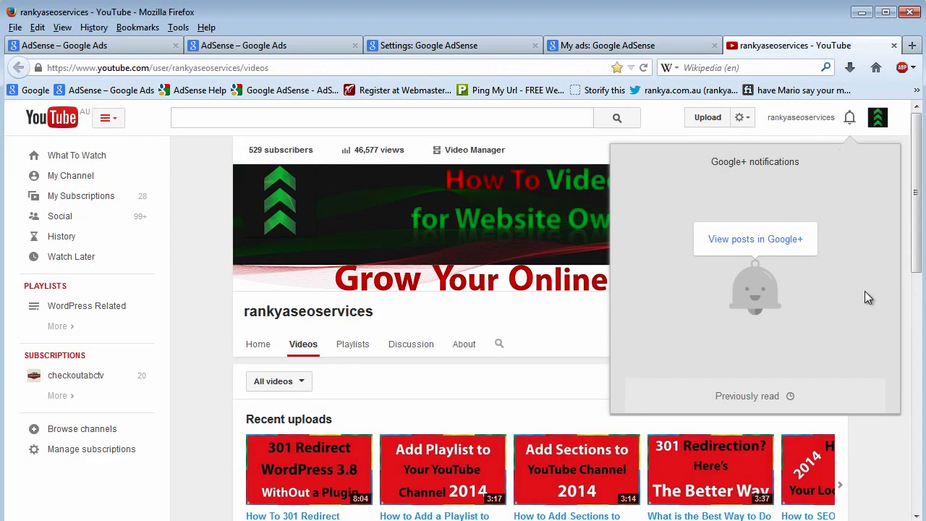
click(884, 448)
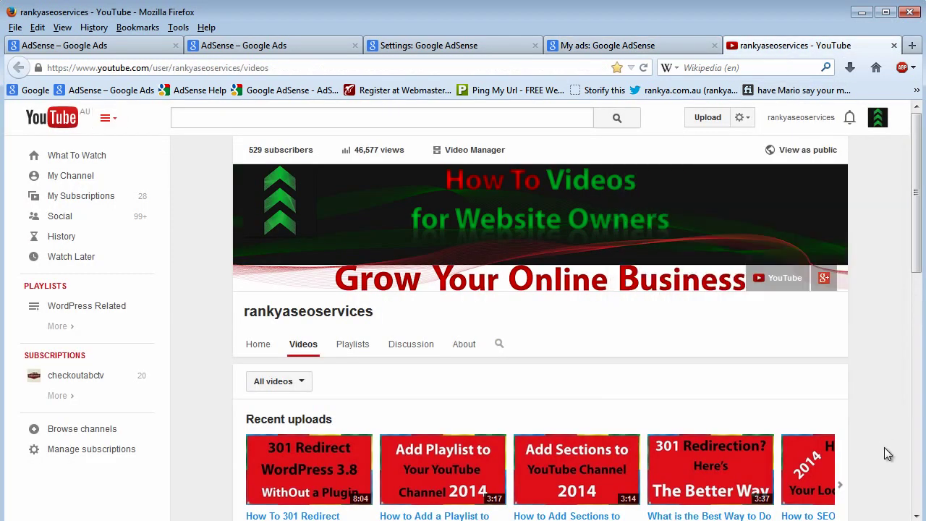